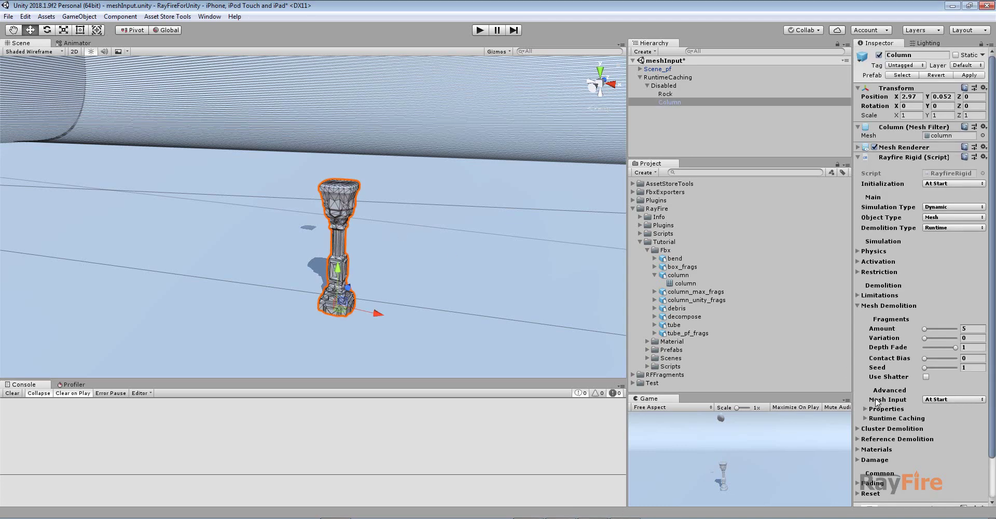
# Step: With the Column selected, show the RayFire Rigid Mesh Input choices: At Start, At Initialization, At Demolition
pyautogui.moveTo(906, 401)
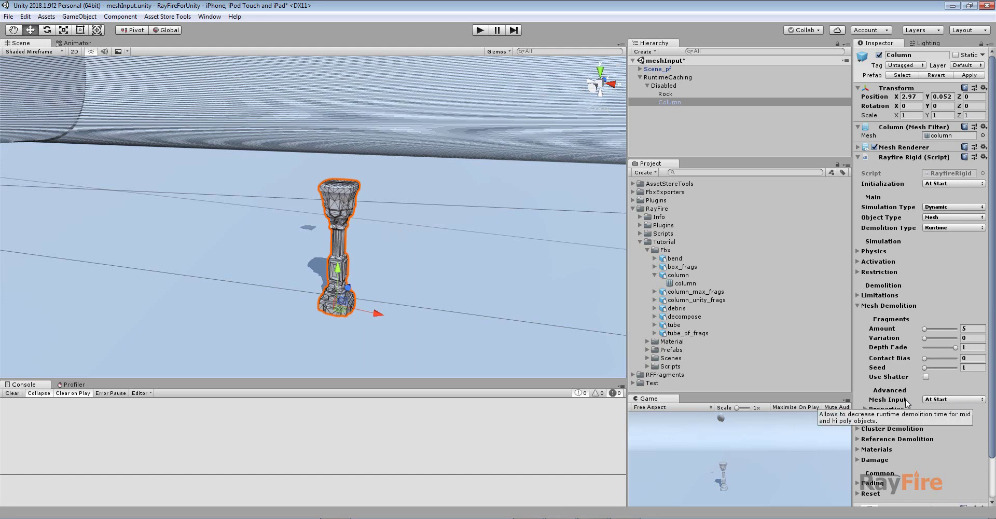
pyautogui.click(939, 399)
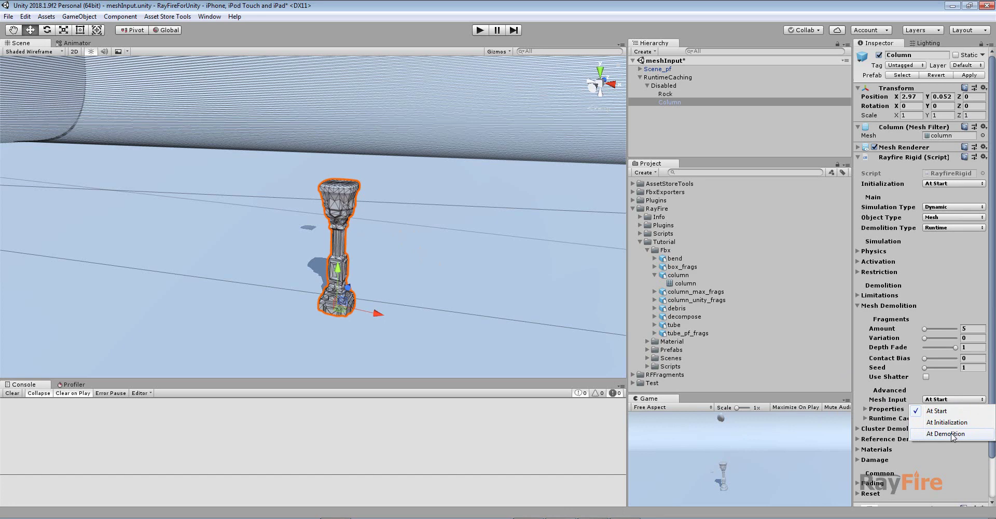
pyautogui.click(454, 197)
pyautogui.click(351, 194)
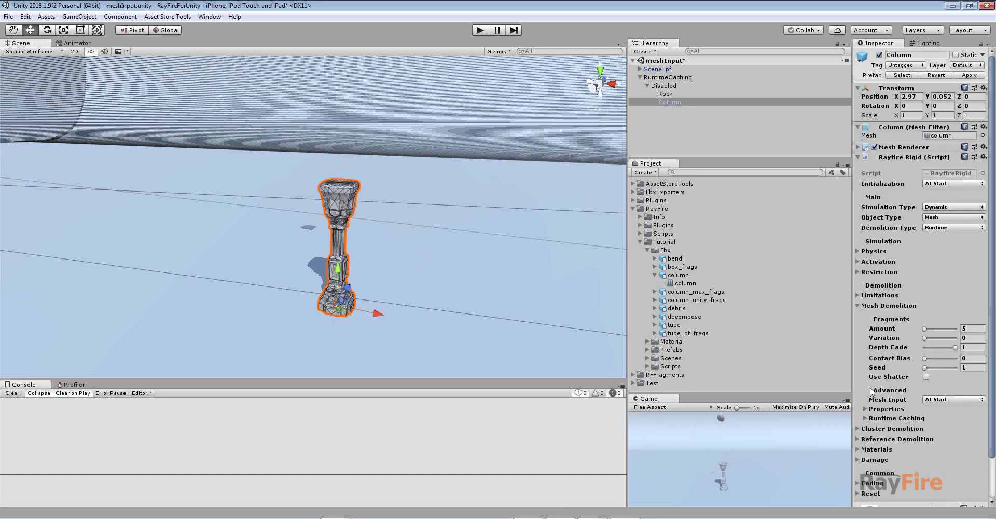
pyautogui.moveTo(901, 405)
pyautogui.click(957, 401)
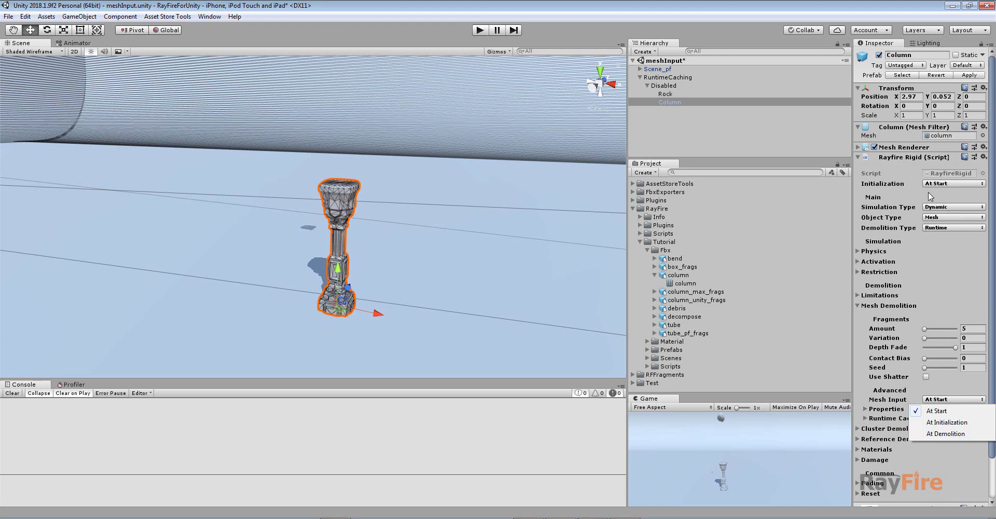
# Step: Switch the Column's Mesh Input from At Start to At Demolition
pyautogui.click(935, 435)
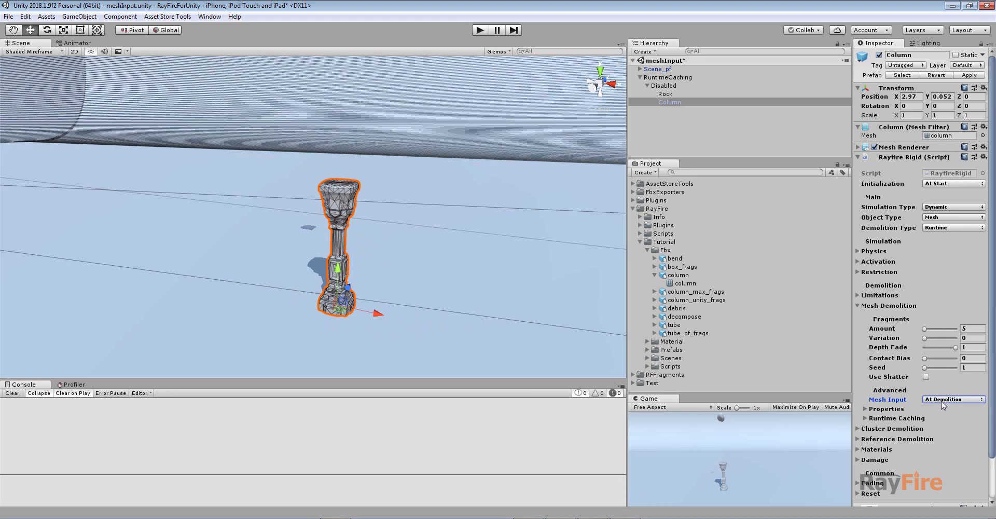
# Step: Play the scene until the column shatters into fragments, then stop play mode
pyautogui.click(478, 30)
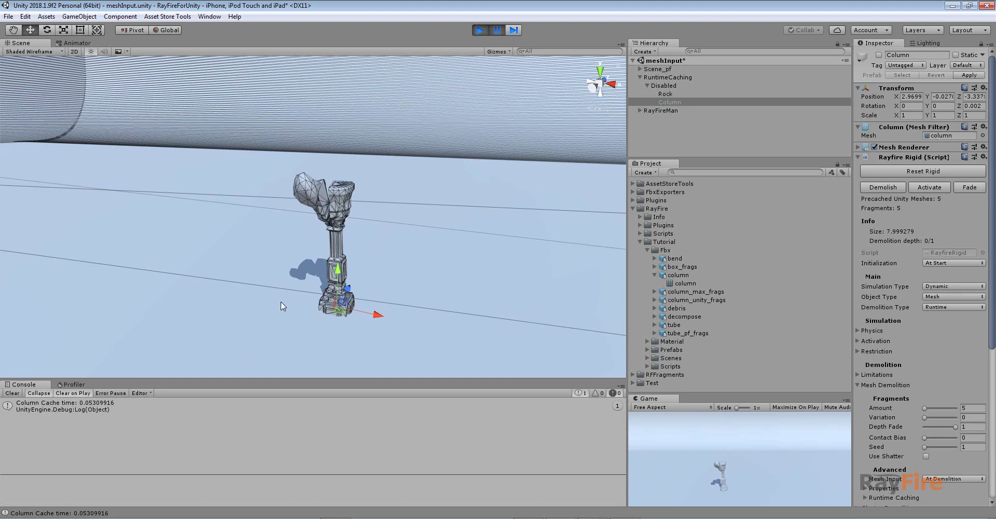
pyautogui.click(496, 32)
# Step: Select the Column and inspect its mesh asset and preview in the project
pyautogui.click(481, 30)
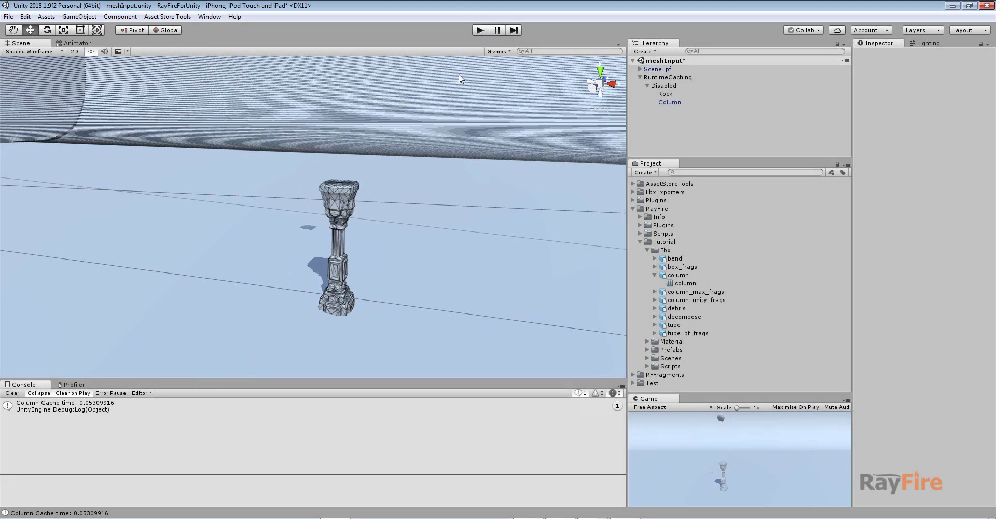
pyautogui.click(335, 191)
pyautogui.click(939, 136)
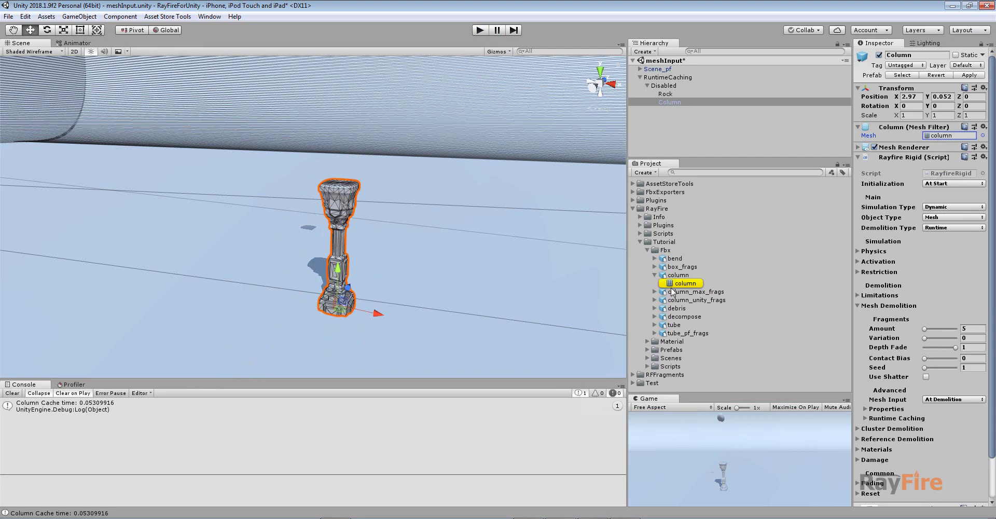
pyautogui.doubleClick(950, 136)
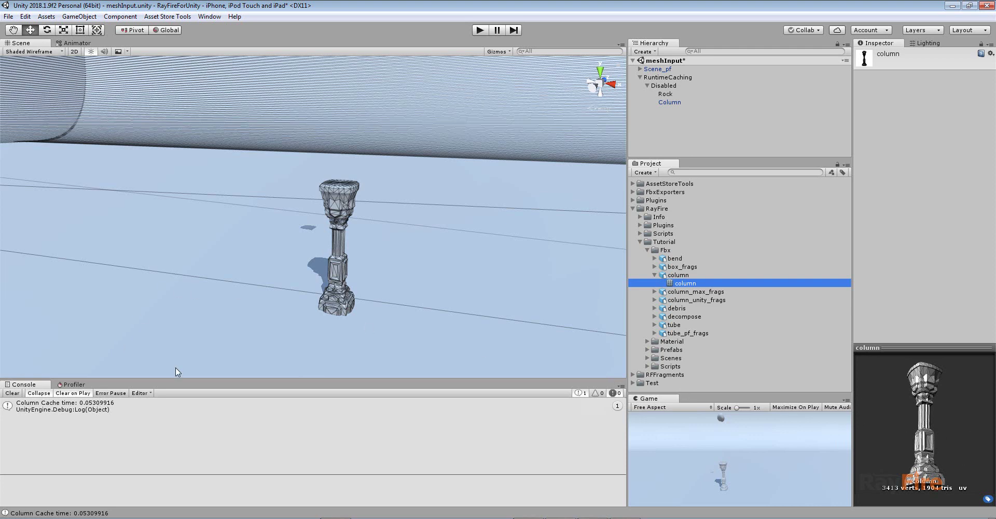
# Step: Reselect the Column and set its Mesh Input back to At Start
pyautogui.click(341, 190)
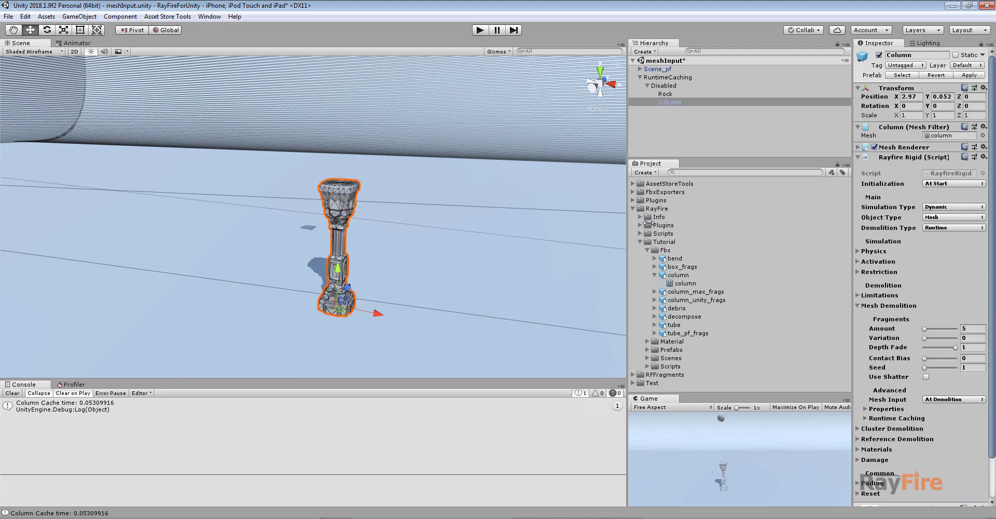
pyautogui.click(956, 399)
pyautogui.click(938, 410)
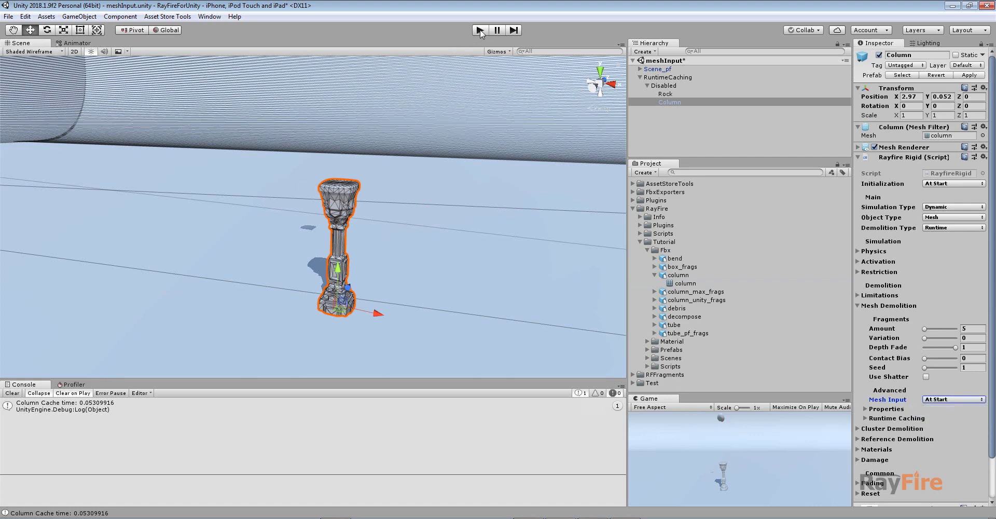
# Step: Start play mode, pause it, and frame the rock hanging above the intact column
pyautogui.click(69, 395)
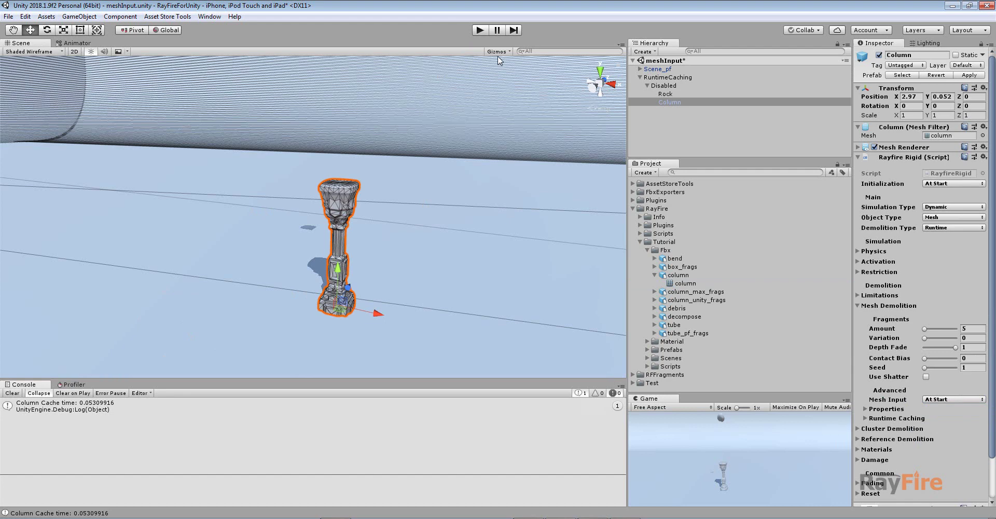
pyautogui.click(484, 30)
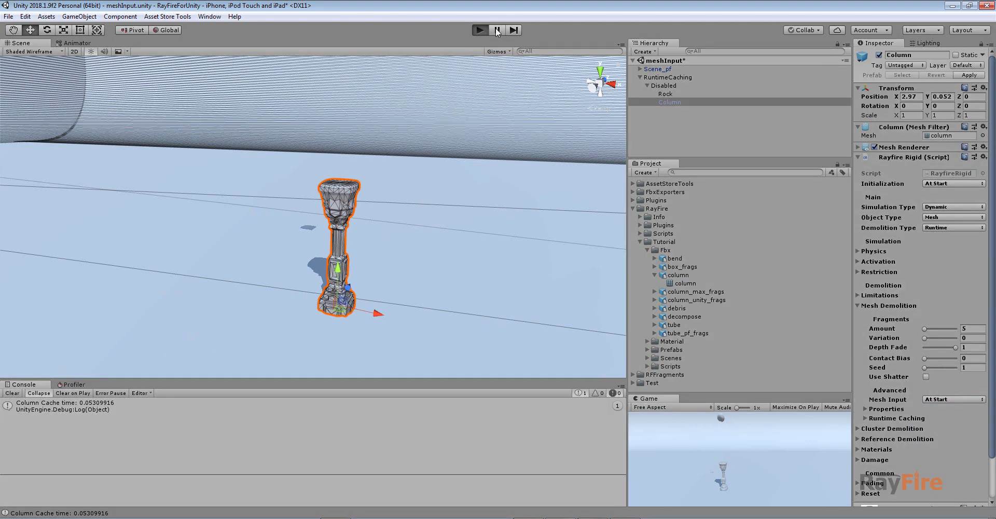
pyautogui.click(497, 30)
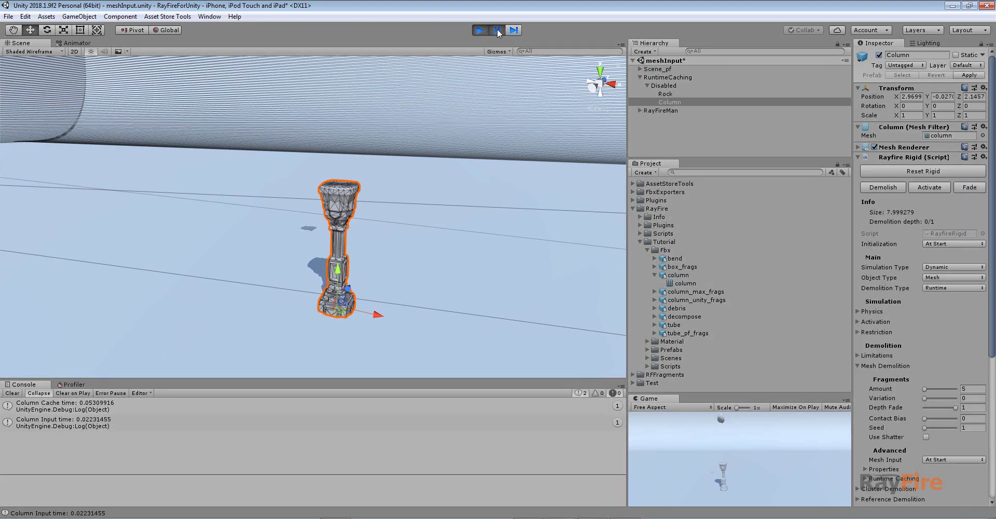
pyautogui.moveTo(416, 176); pyautogui.dragTo(402, 190, button='middle')
pyautogui.moveTo(394, 152); pyautogui.dragTo(399, 187, button='middle')
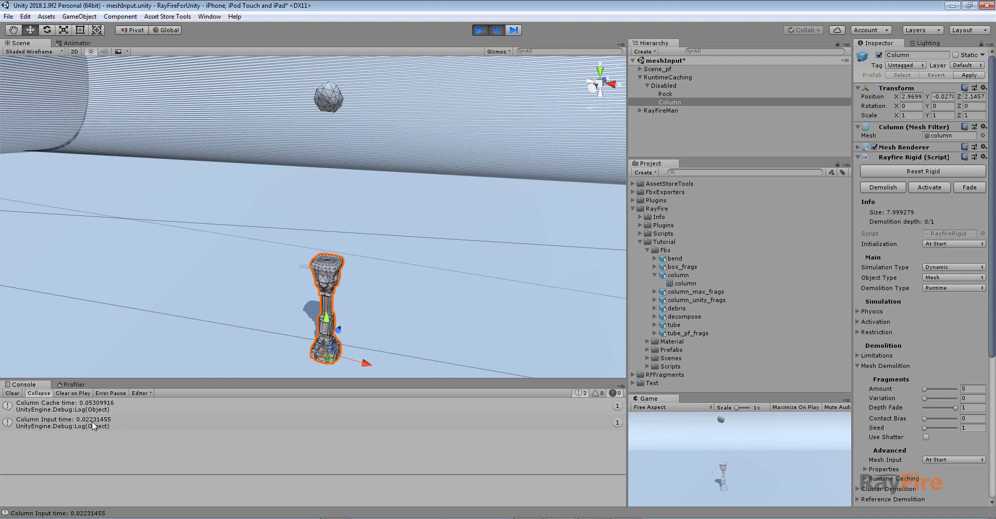
pyautogui.keyDown('alt'); pyautogui.moveTo(244, 334); pyautogui.dragTo(287, 310); pyautogui.keyUp('alt')
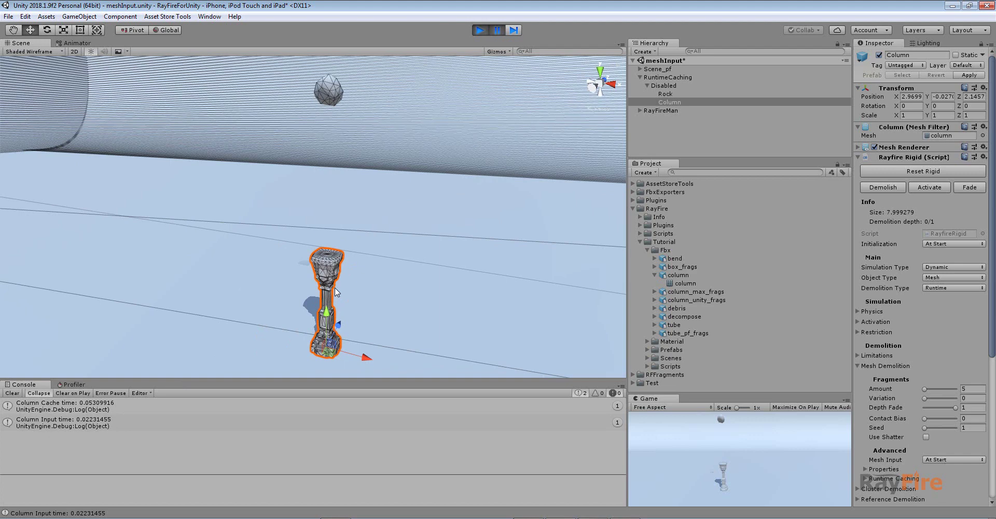
pyautogui.keyDown('alt'); pyautogui.moveTo(334, 288); pyautogui.dragTo(352, 251); pyautogui.keyUp('alt')
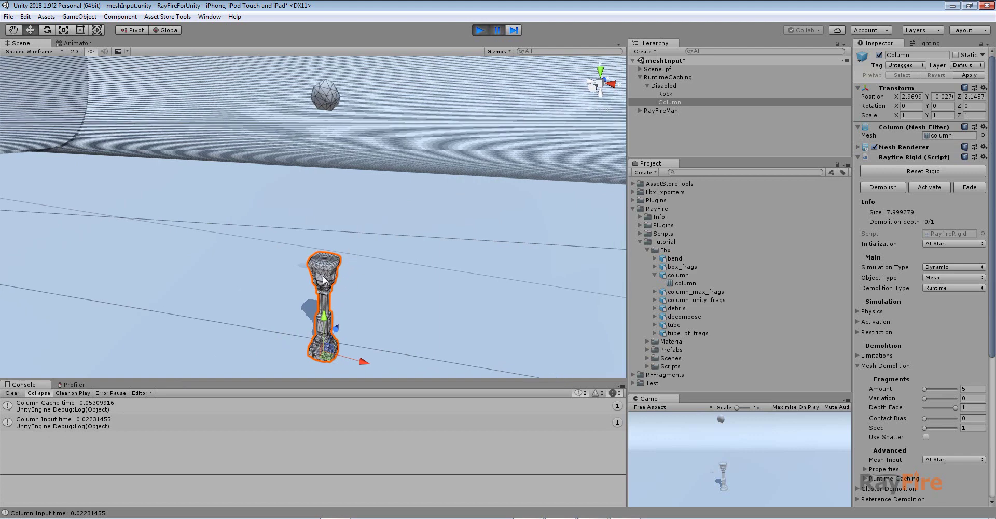
pyautogui.keyDown('alt'); pyautogui.moveTo(330, 288); pyautogui.dragTo(328, 282); pyautogui.keyUp('alt')
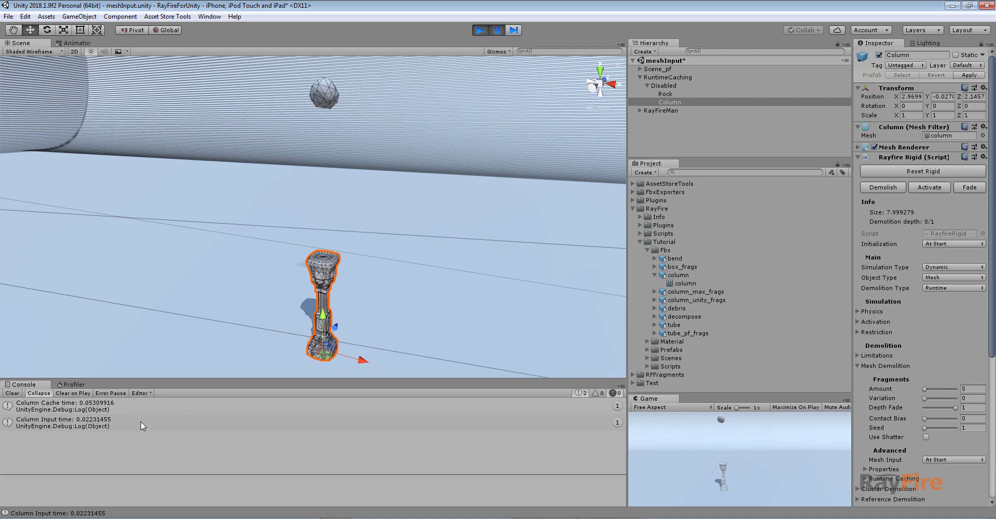
# Step: Resume so the rock shatters the column, then review the Column Input and Column Cache time logs
pyautogui.click(496, 30)
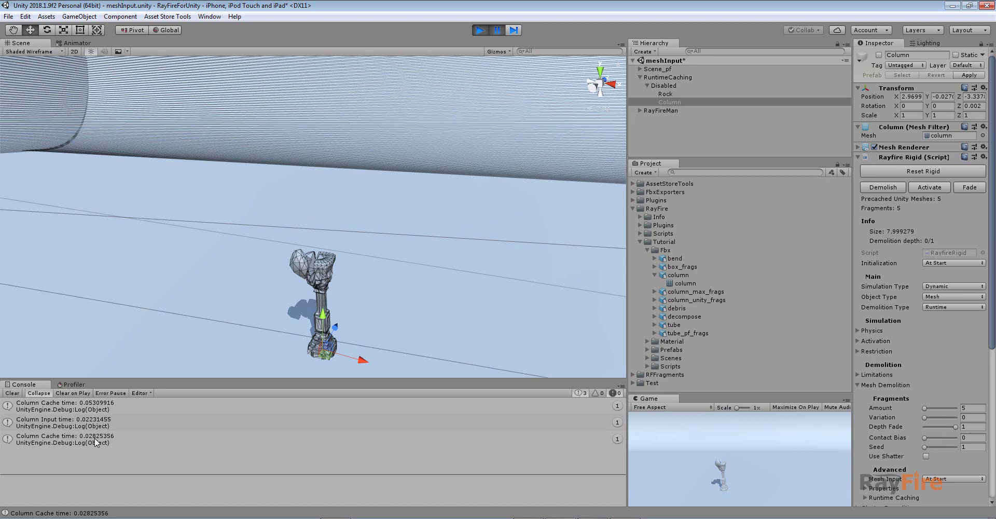
pyautogui.click(96, 407)
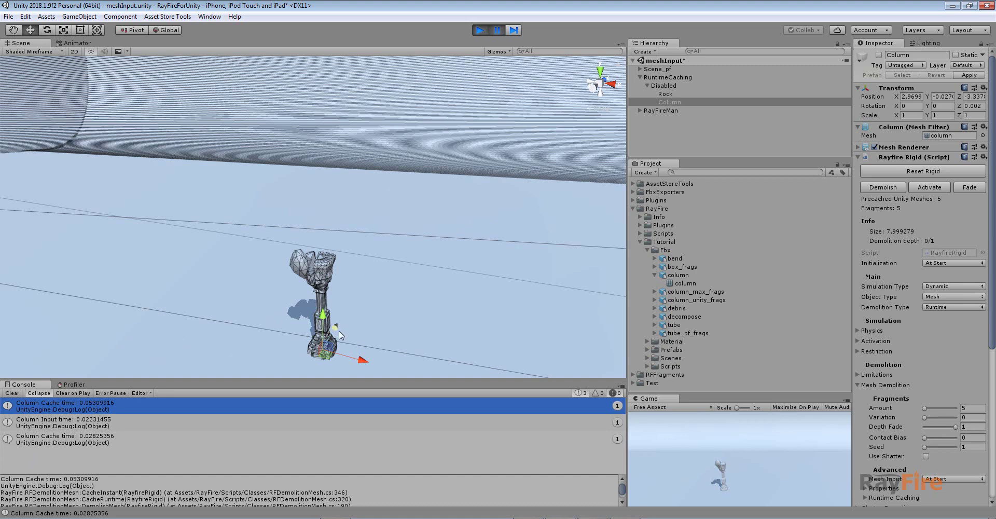
pyautogui.moveTo(318, 299); pyautogui.dragTo(312, 273, button='middle')
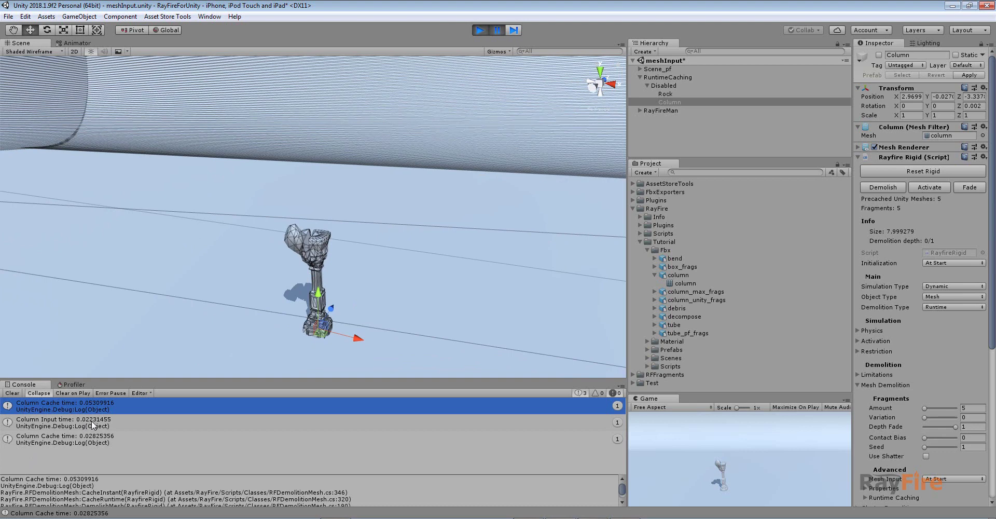
pyautogui.click(90, 437)
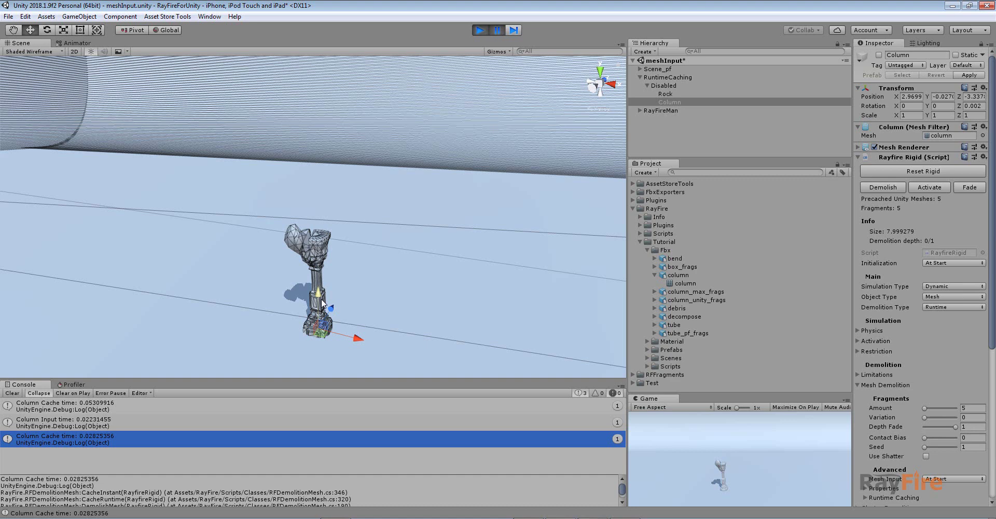
pyautogui.moveTo(291, 356); pyautogui.dragTo(290, 348, button='middle')
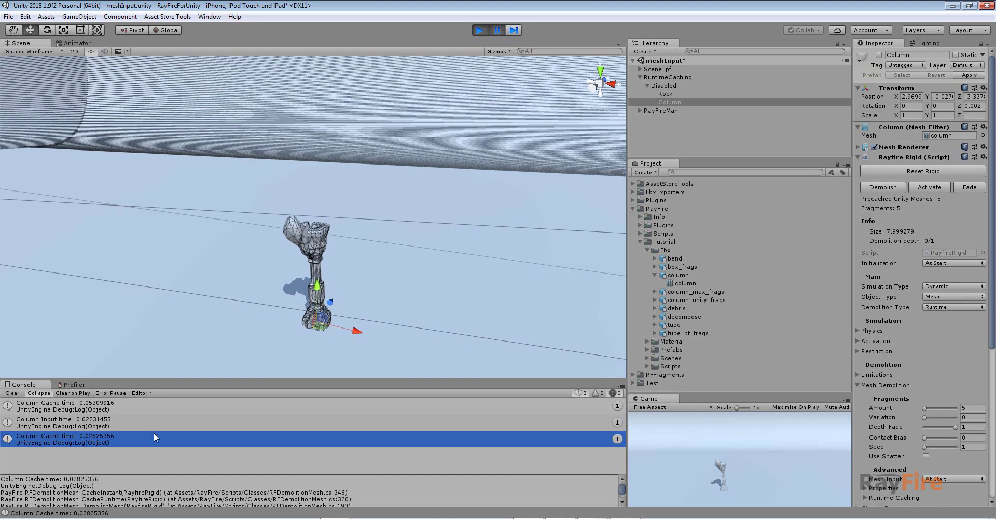
pyautogui.click(95, 423)
pyautogui.click(95, 437)
pyautogui.click(93, 423)
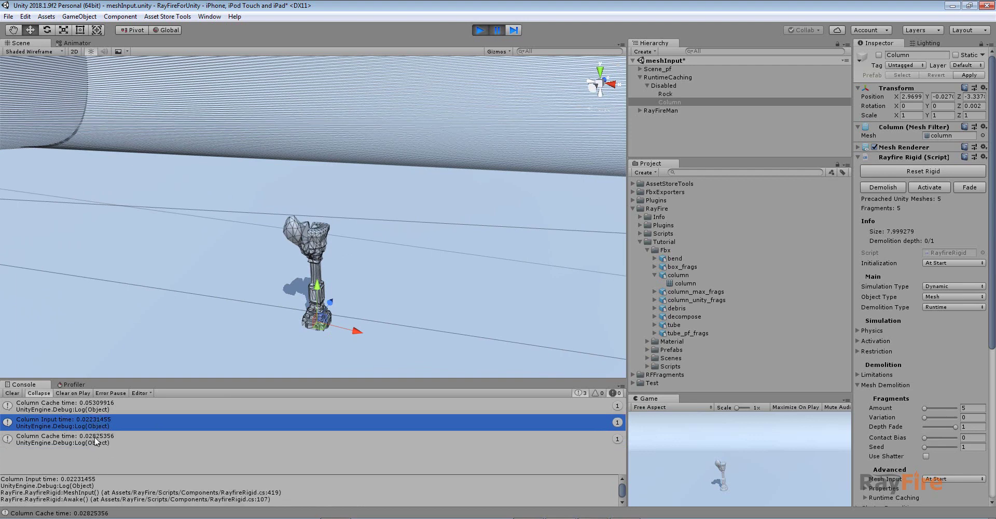
pyautogui.click(95, 437)
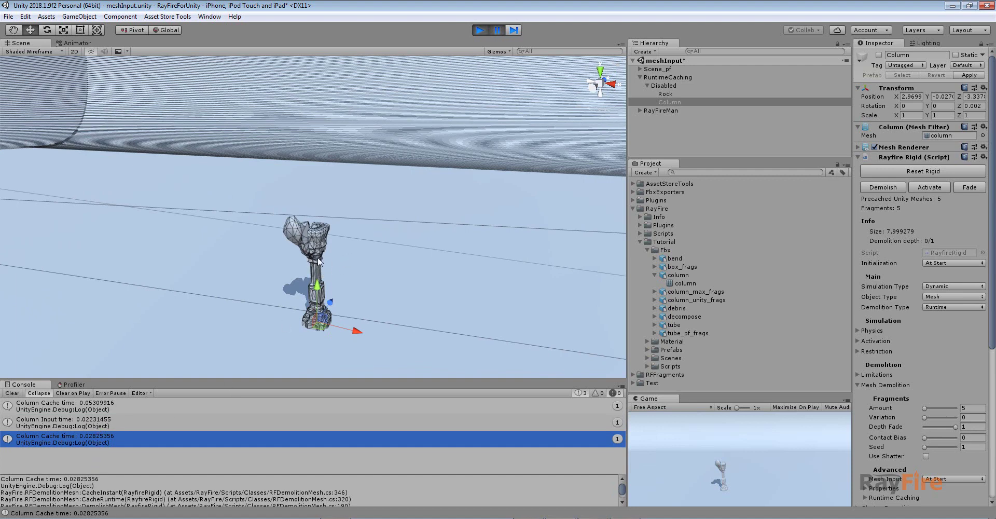
# Step: Locate the column mesh asset in the project, then stop play mode
pyautogui.click(943, 136)
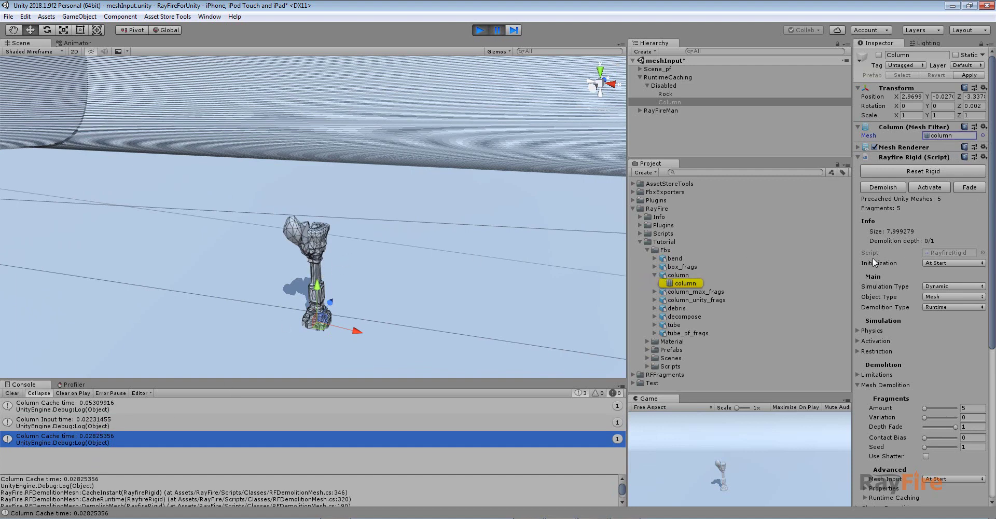
pyautogui.click(684, 283)
pyautogui.click(98, 461)
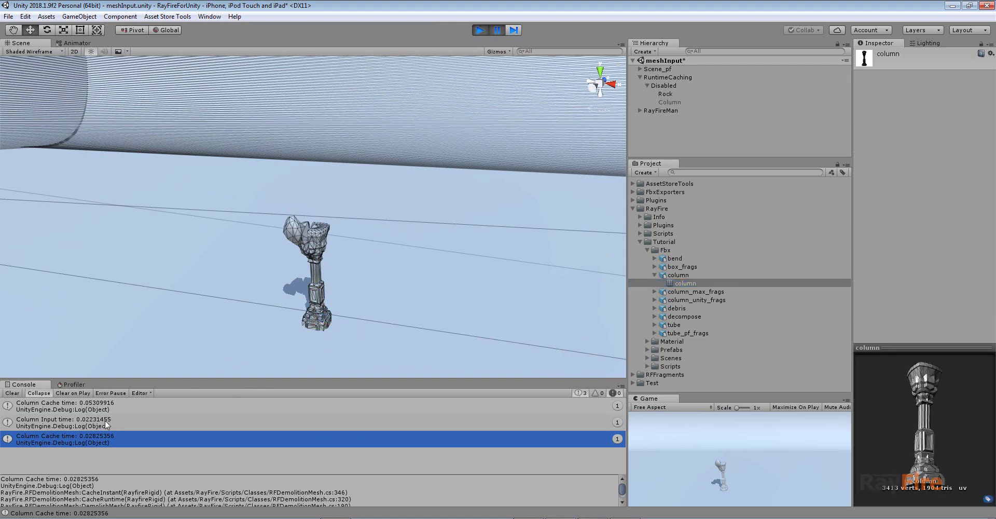
pyautogui.click(481, 30)
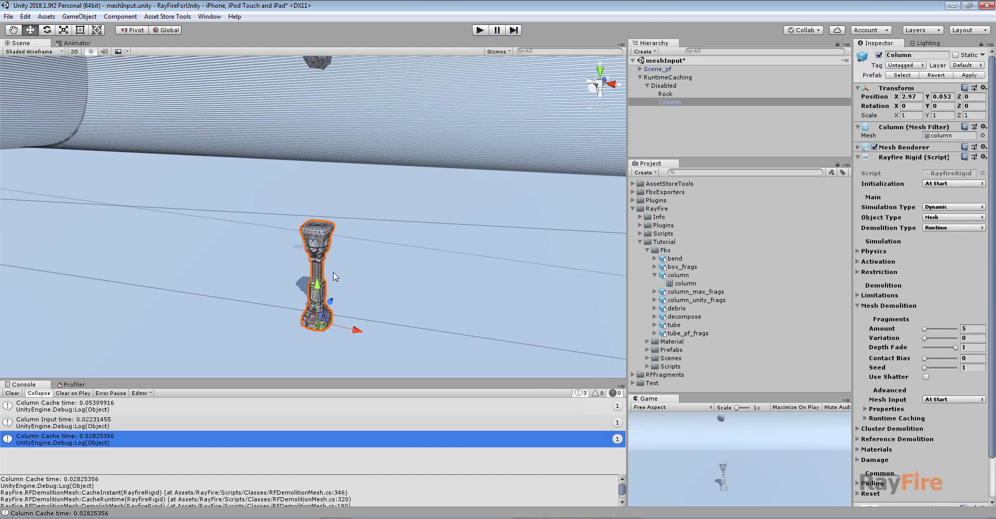
# Step: Set the Column's Mesh Input to At Initialization and the Rock's Initialization to By Method
pyautogui.moveTo(333, 272); pyautogui.dragTo(317, 224, button='middle')
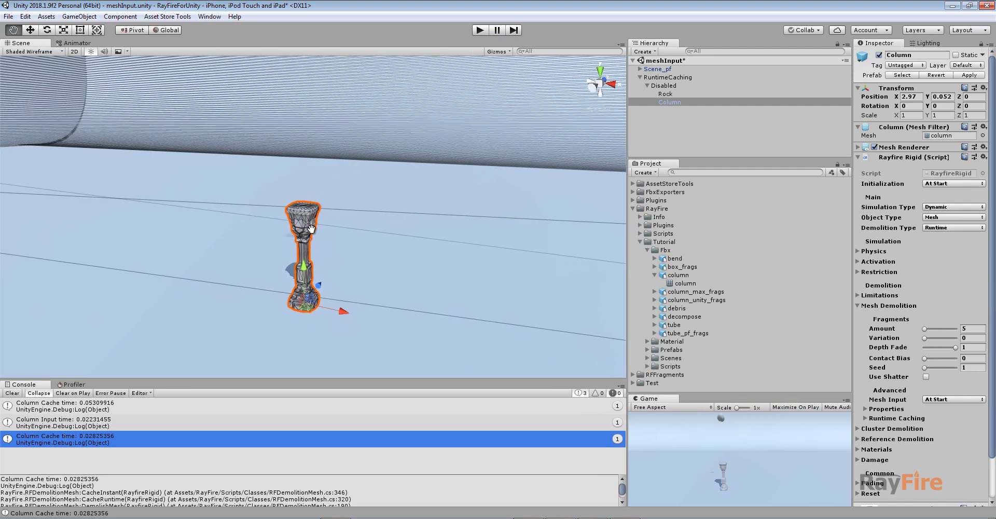
pyautogui.click(944, 401)
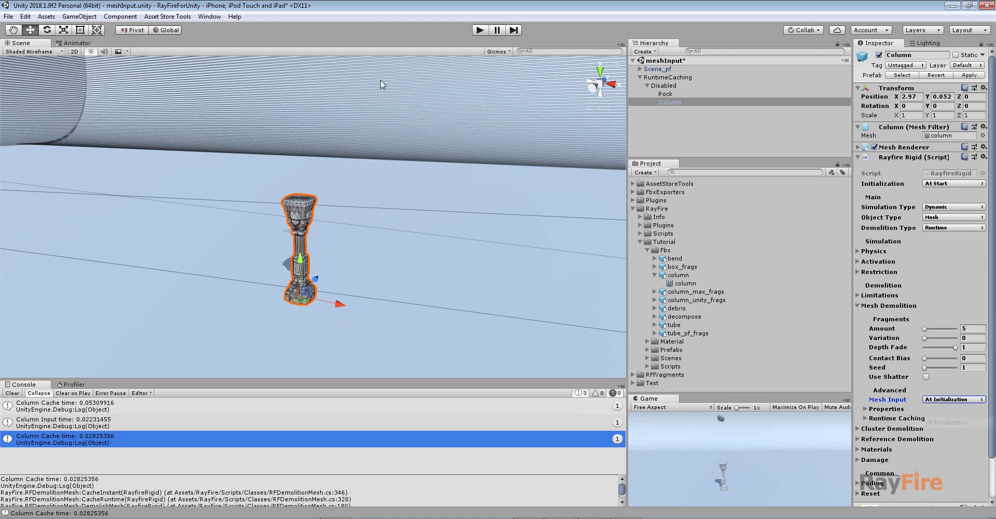
pyautogui.moveTo(381, 85); pyautogui.dragTo(368, 147, button='middle')
pyautogui.click(288, 119)
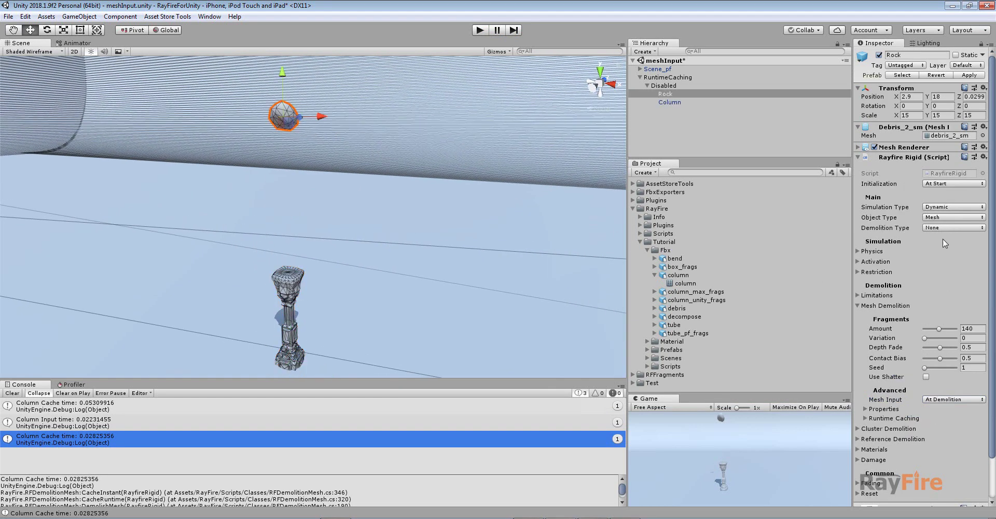
pyautogui.click(935, 186)
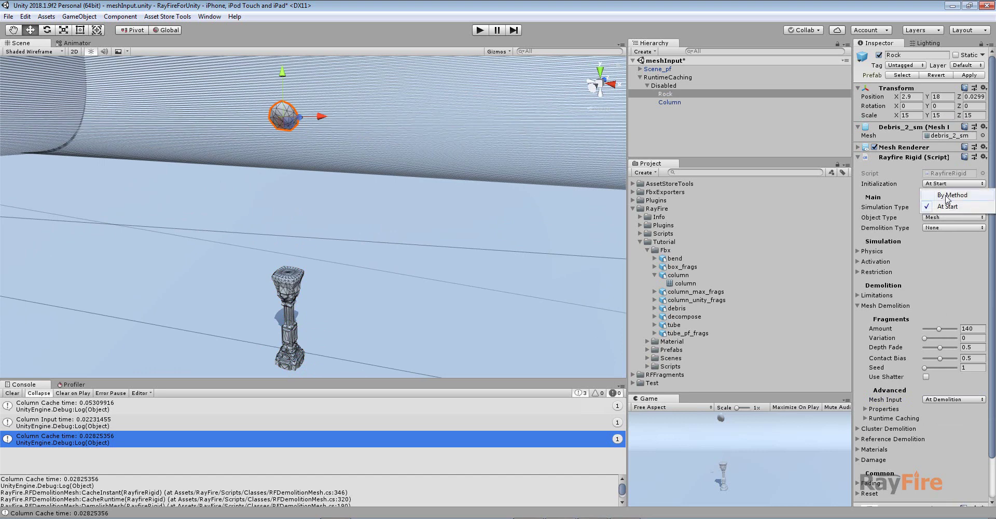
pyautogui.click(948, 206)
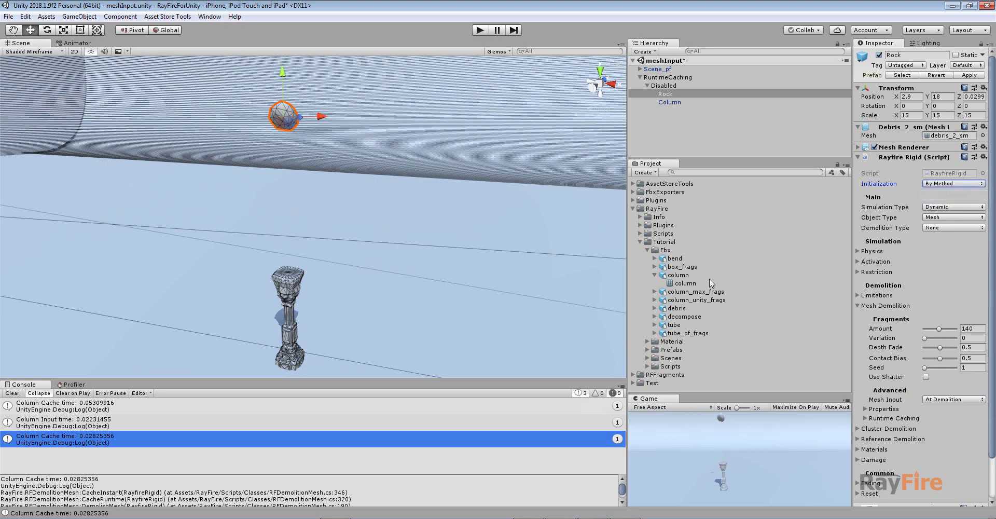
# Step: Set the Column's Initialization to By Method and clear the console
pyautogui.hotkey('ctrl', 'z')
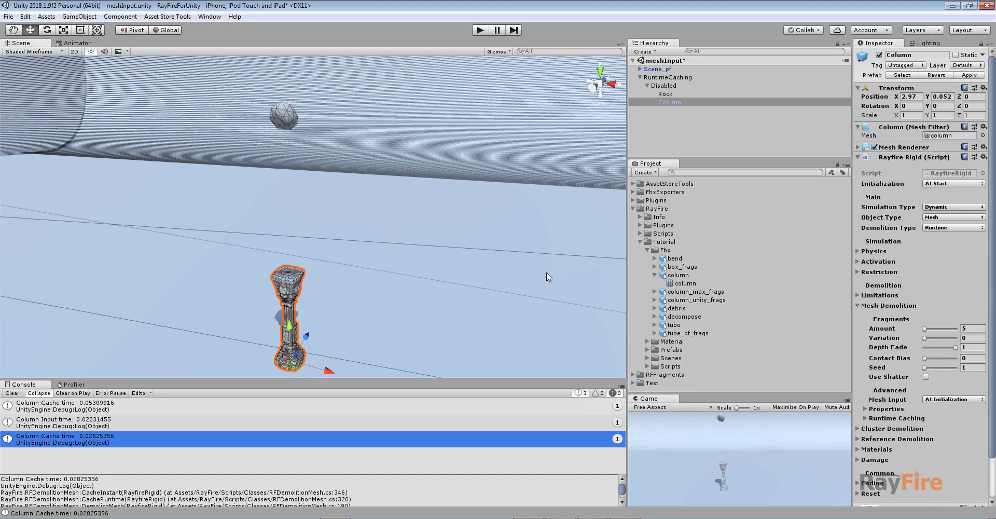
pyautogui.click(944, 185)
pyautogui.click(946, 196)
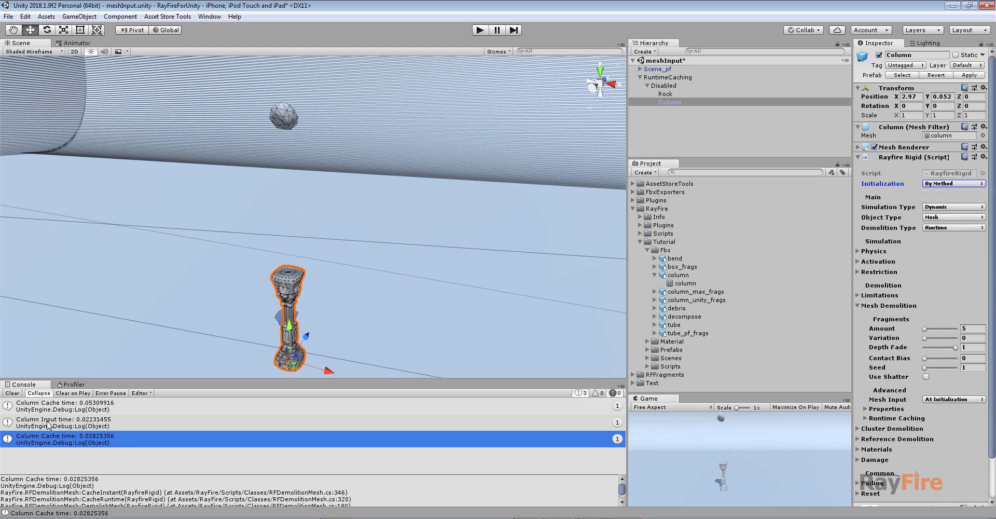
pyautogui.click(12, 393)
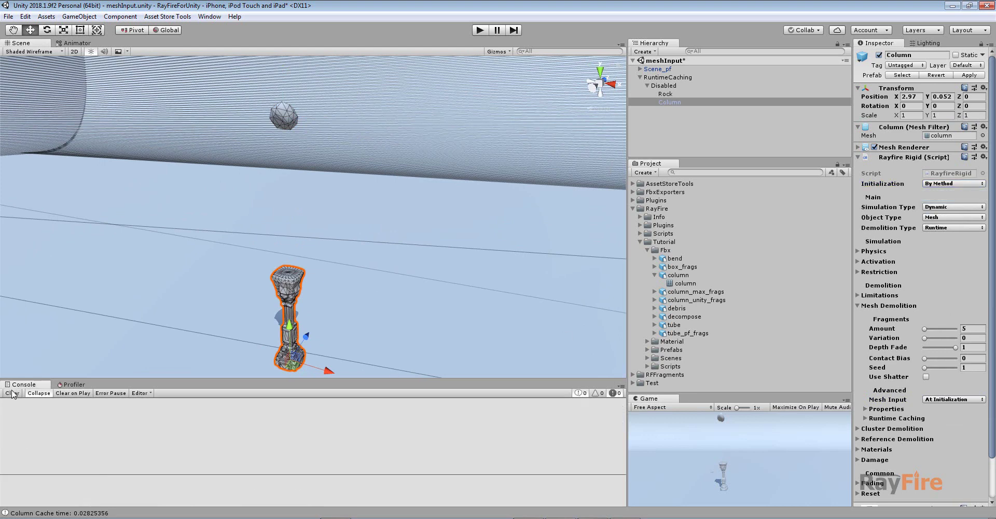
# Step: Enter play mode, select the Rock, then the Column, and frame the column
pyautogui.click(481, 31)
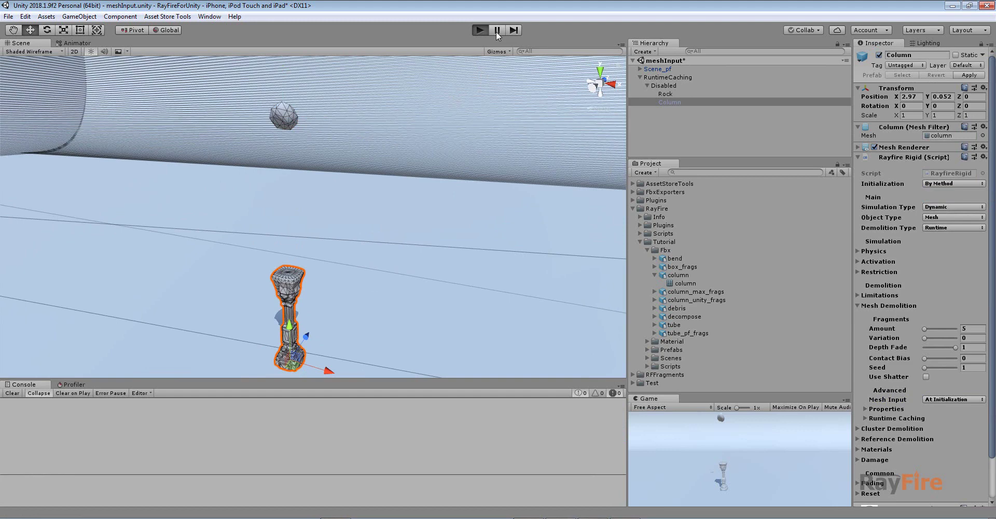
pyautogui.click(341, 216)
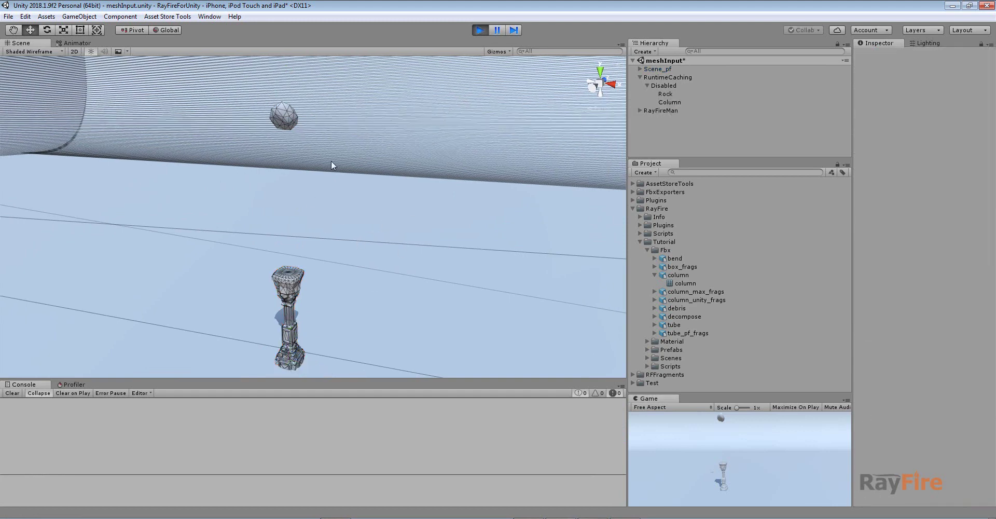
pyautogui.click(292, 111)
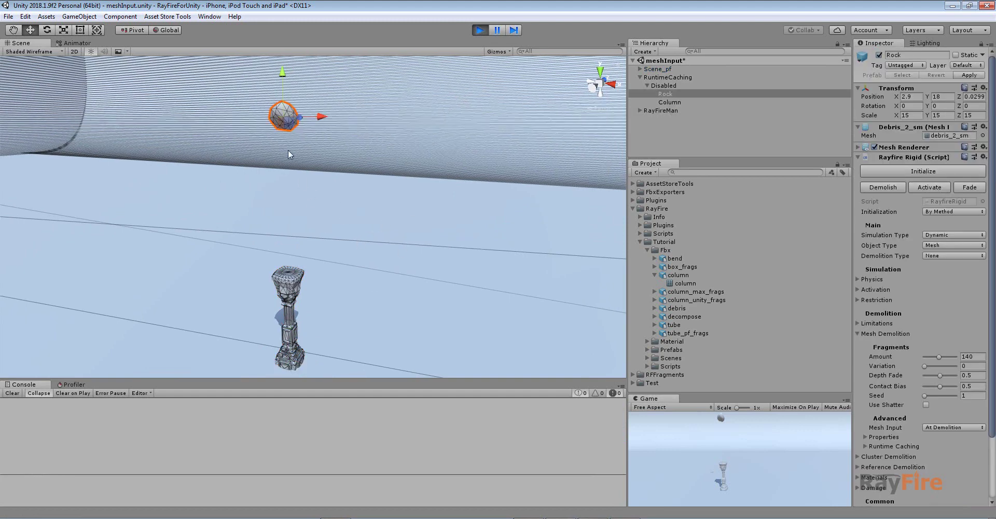
pyautogui.click(293, 293)
pyautogui.moveTo(332, 260); pyautogui.dragTo(326, 253, button='middle')
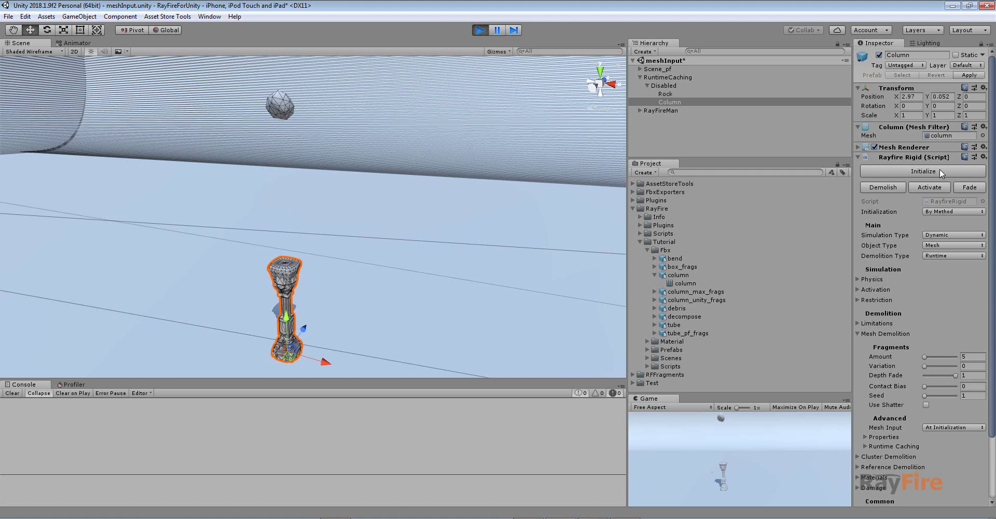
pyautogui.scroll(-2, 477, 228)
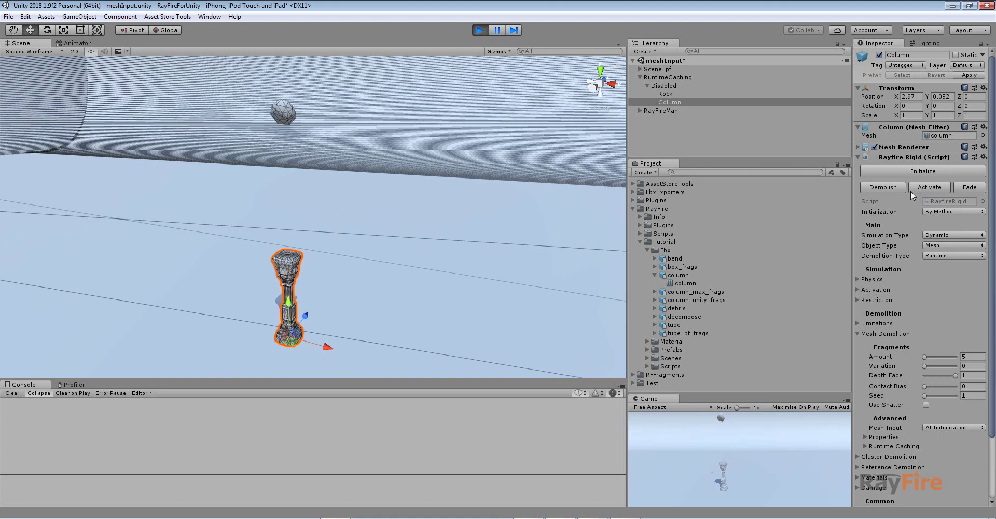
# Step: Initialize the Column, then the Rock, so the rock drops and smashes the column
pyautogui.click(902, 171)
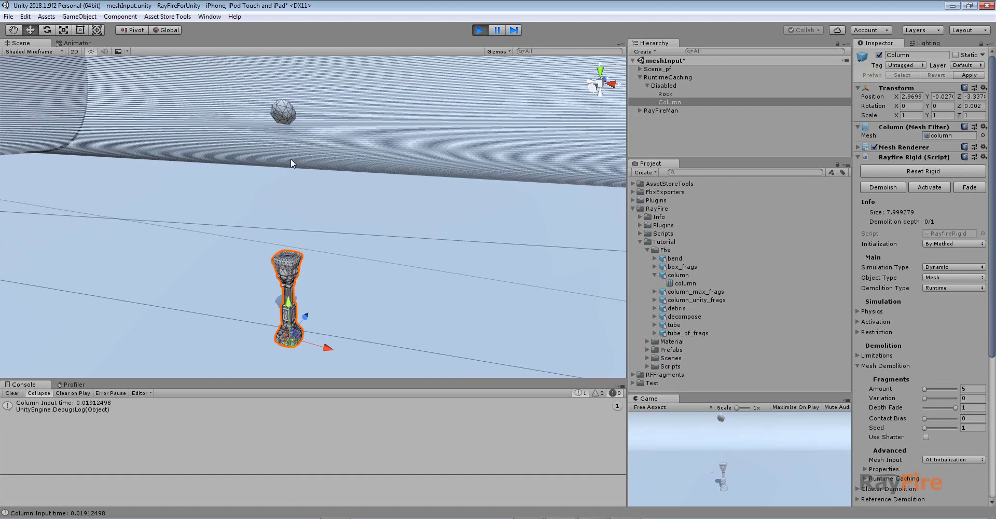
pyautogui.click(280, 121)
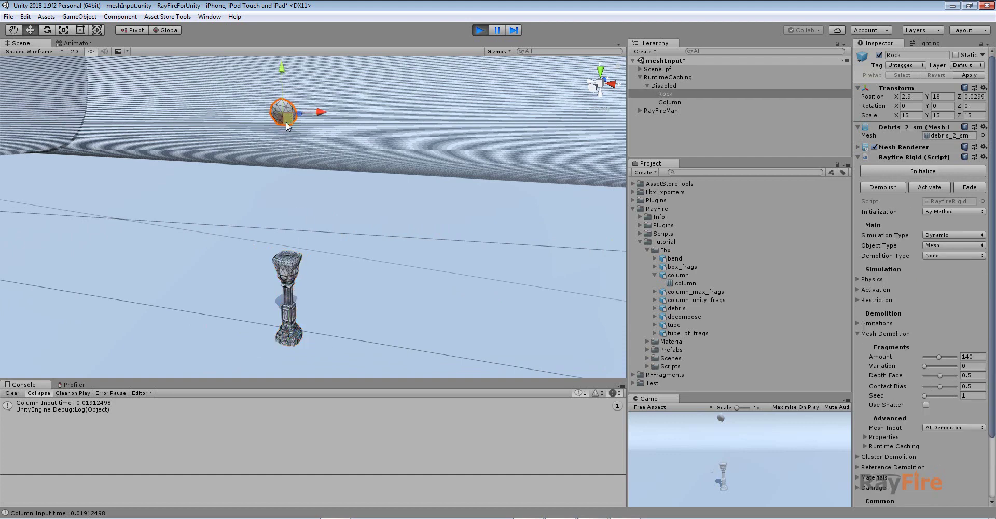
pyautogui.click(912, 171)
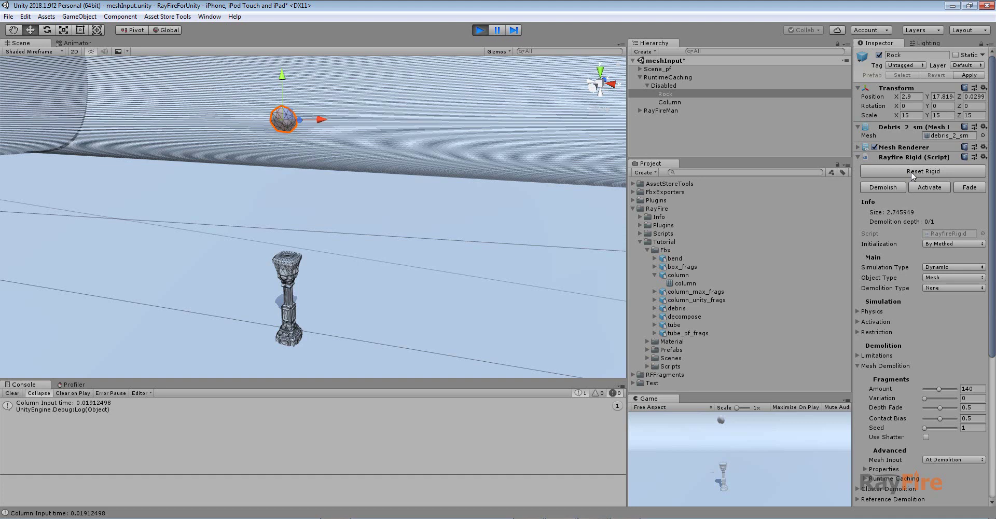